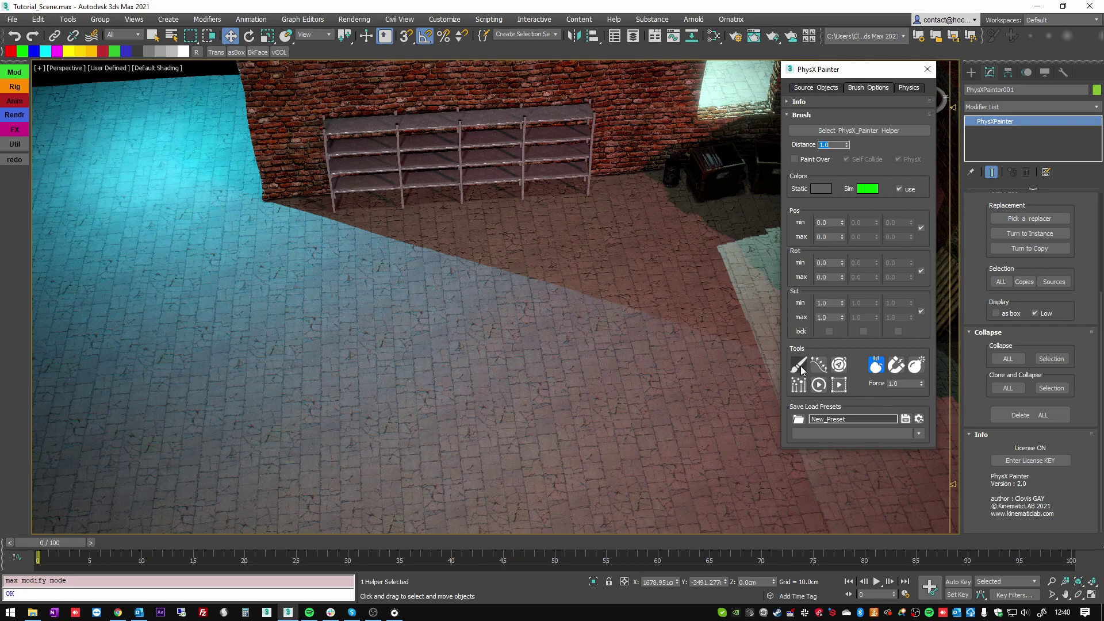
# - Paint objects with the PhysX Painter brush across the floor, over the shelving and bins, and into a pile in the foreground
pyautogui.click(798, 365)
pyautogui.moveTo(473, 283); pyautogui.dragTo(614, 156)
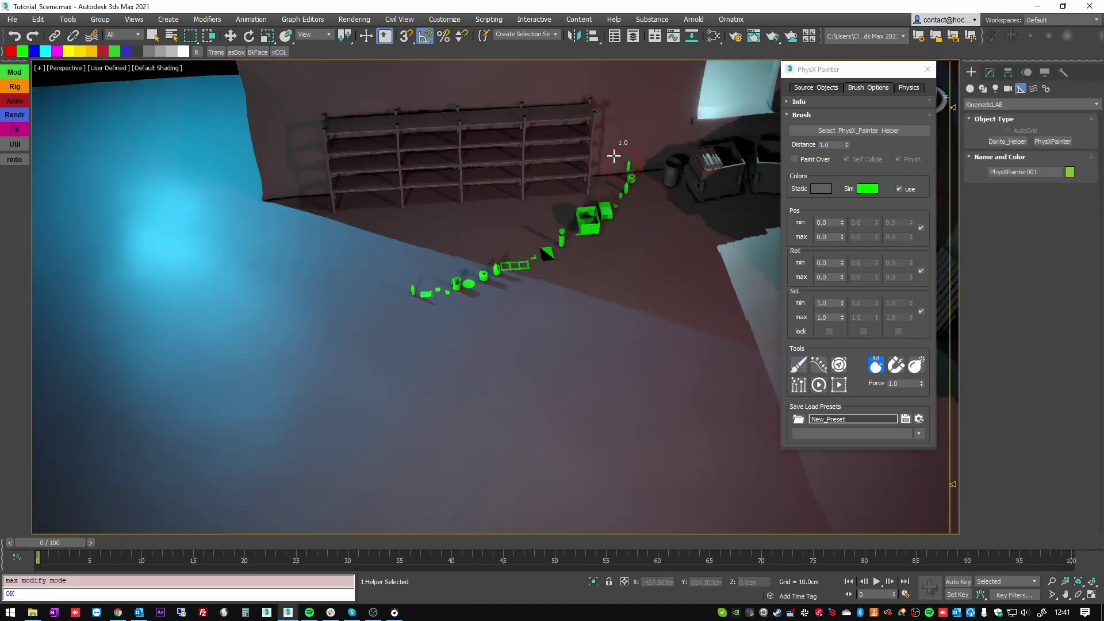
pyautogui.moveTo(385, 107); pyautogui.dragTo(424, 116)
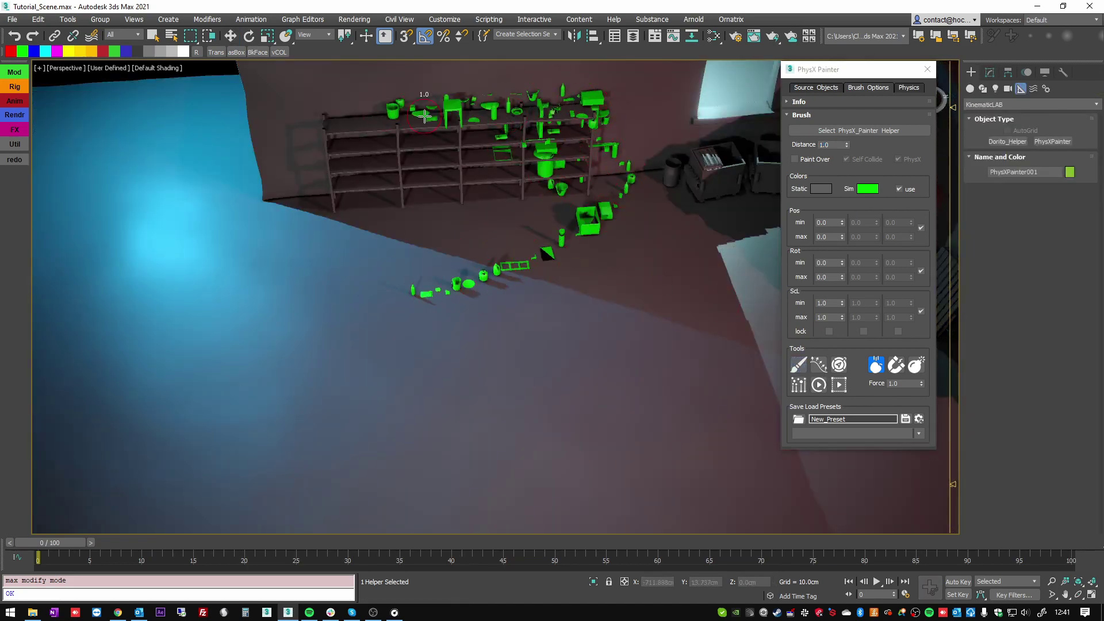
pyautogui.moveTo(506, 121); pyautogui.dragTo(463, 154)
pyautogui.moveTo(554, 200)
pyautogui.mouseDown()
pyautogui.moveTo(686, 192)
pyautogui.moveTo(558, 362)
pyautogui.mouseUp()
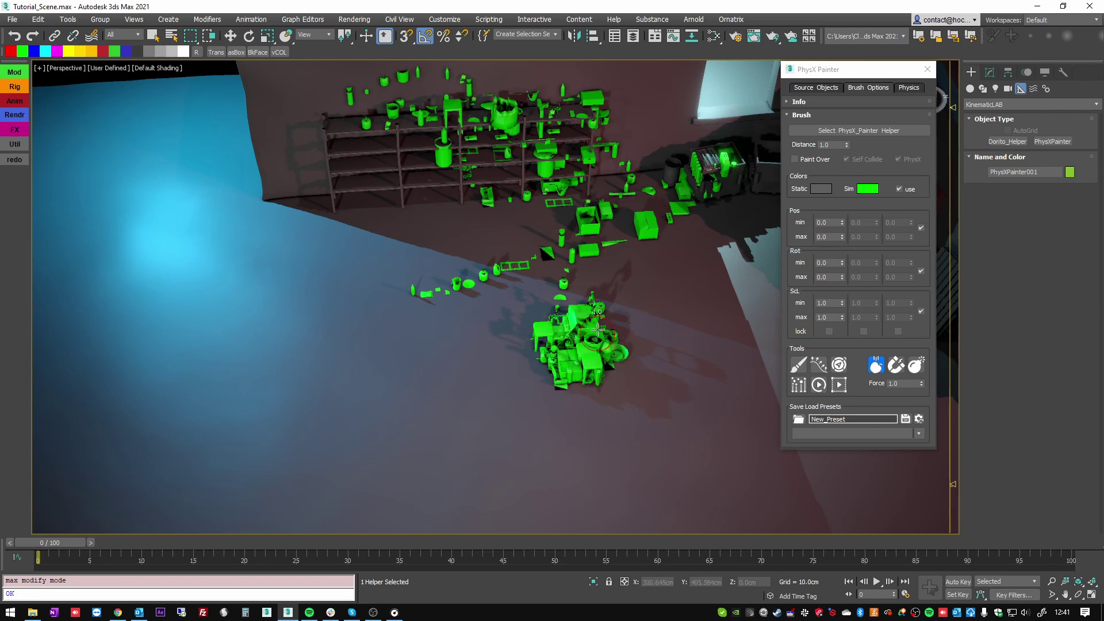
pyautogui.keyDown('alt'); pyautogui.moveTo(632, 339); pyautogui.dragTo(682, 311, button='middle'); pyautogui.keyUp('alt')
pyautogui.scroll(6, 566, 323)
pyautogui.scroll(-6, 669, 328)
pyautogui.keyDown('alt'); pyautogui.moveTo(615, 327); pyautogui.dragTo(565, 328, button='middle'); pyautogui.keyUp('alt')
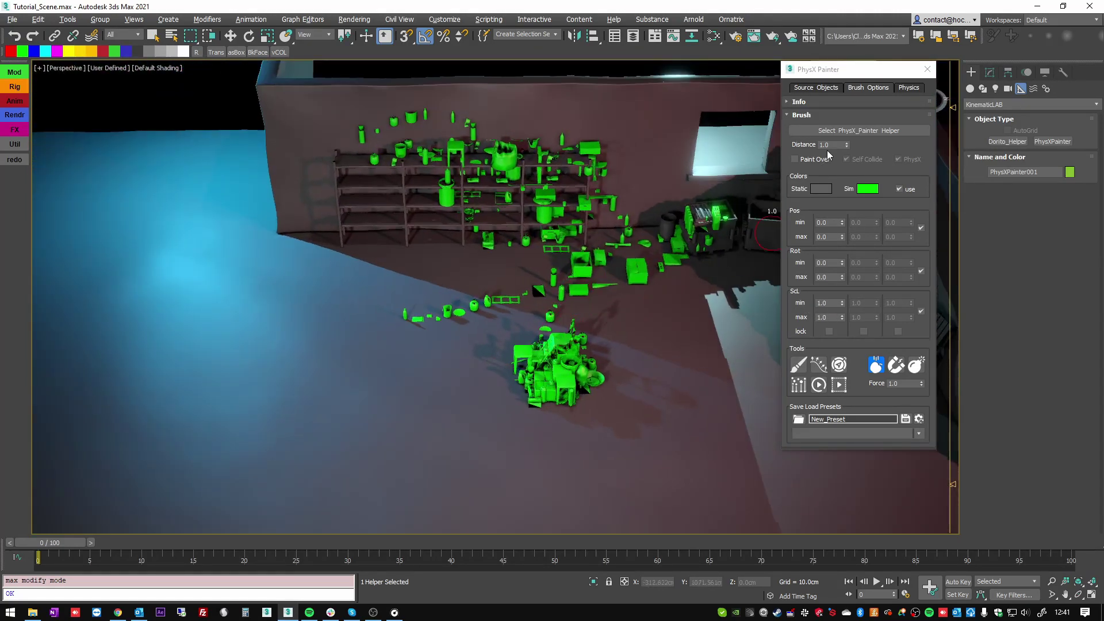
# - Enable Paint Over, disable Self Collide, and paint a second pile of overlapping objects on the open floor
pyautogui.click(795, 159)
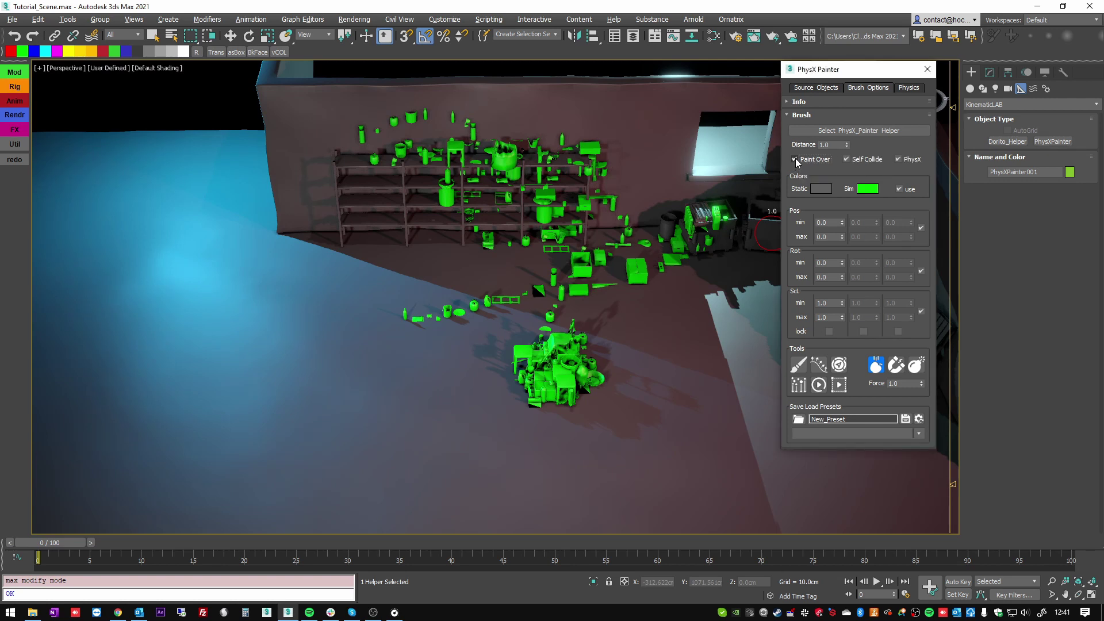
pyautogui.click(847, 159)
pyautogui.keyDown('alt'); pyautogui.moveTo(432, 329); pyautogui.dragTo(520, 370, button='middle'); pyautogui.keyUp('alt')
pyautogui.moveTo(473, 412); pyautogui.dragTo(485, 422)
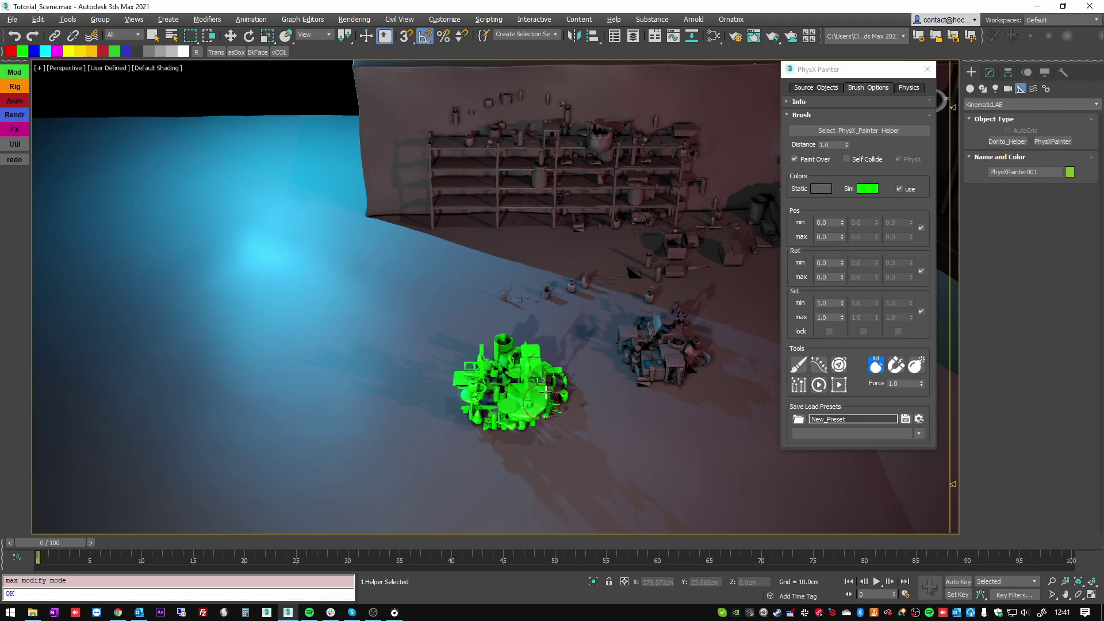
# - Paint more objects on top of and around the second pile with two further strokes from different viewing angles
pyautogui.moveTo(545, 392)
pyautogui.keyDown('alt'); pyautogui.mouseDown(button='middle')
pyautogui.moveTo(571, 369)
pyautogui.moveTo(661, 347)
pyautogui.moveTo(512, 397)
pyautogui.moveTo(564, 333)
pyautogui.moveTo(616, 327)
pyautogui.mouseUp(button='middle'); pyautogui.keyUp('alt')
pyautogui.scroll(5, 513, 397)
pyautogui.moveTo(556, 381)
pyautogui.mouseDown()
pyautogui.moveTo(525, 439)
pyautogui.moveTo(489, 396)
pyautogui.moveTo(549, 434)
pyautogui.mouseUp()
pyautogui.keyDown('alt'); pyautogui.moveTo(584, 410); pyautogui.dragTo(478, 419, button='middle'); pyautogui.keyUp('alt')
pyautogui.moveTo(486, 411)
pyautogui.mouseDown()
pyautogui.moveTo(513, 414)
pyautogui.moveTo(505, 396)
pyautogui.moveTo(537, 368)
pyautogui.moveTo(598, 350)
pyautogui.moveTo(586, 319)
pyautogui.moveTo(534, 305)
pyautogui.mouseUp()
pyautogui.moveTo(535, 305)
pyautogui.mouseDown(button='middle')
pyautogui.moveTo(434, 310)
pyautogui.moveTo(561, 296)
pyautogui.moveTo(458, 362)
pyautogui.moveTo(446, 341)
pyautogui.moveTo(473, 323)
pyautogui.mouseUp(button='middle')
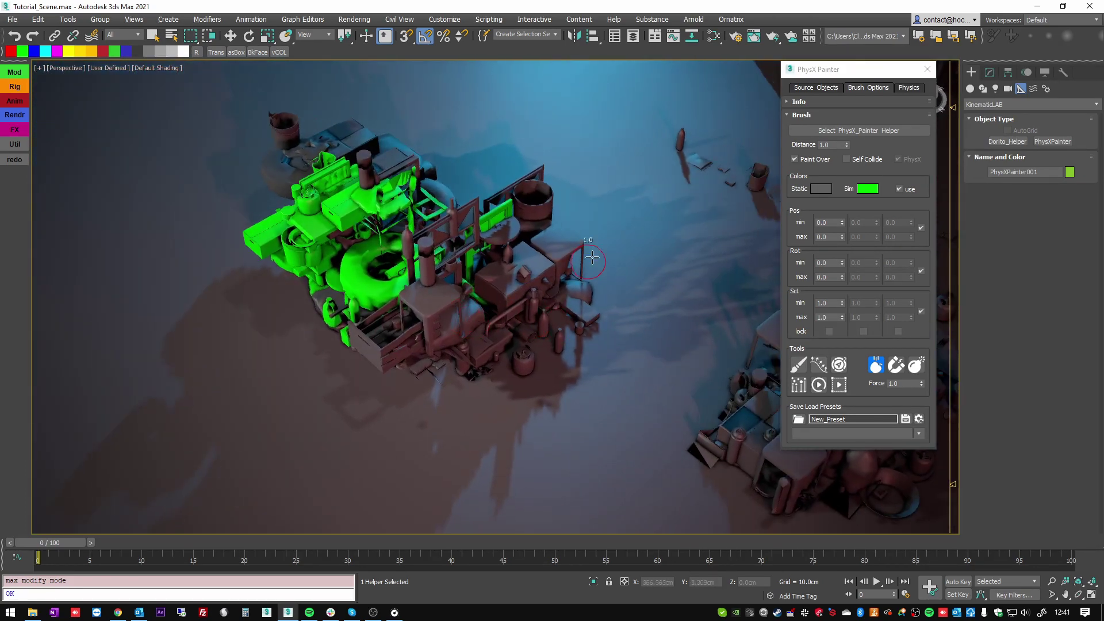
pyautogui.moveTo(421, 285)
pyautogui.keyDown('alt'); pyautogui.mouseDown(button='middle')
pyautogui.moveTo(460, 276)
pyautogui.moveTo(554, 290)
pyautogui.moveTo(492, 248)
pyautogui.mouseUp(button='middle'); pyautogui.keyUp('alt')
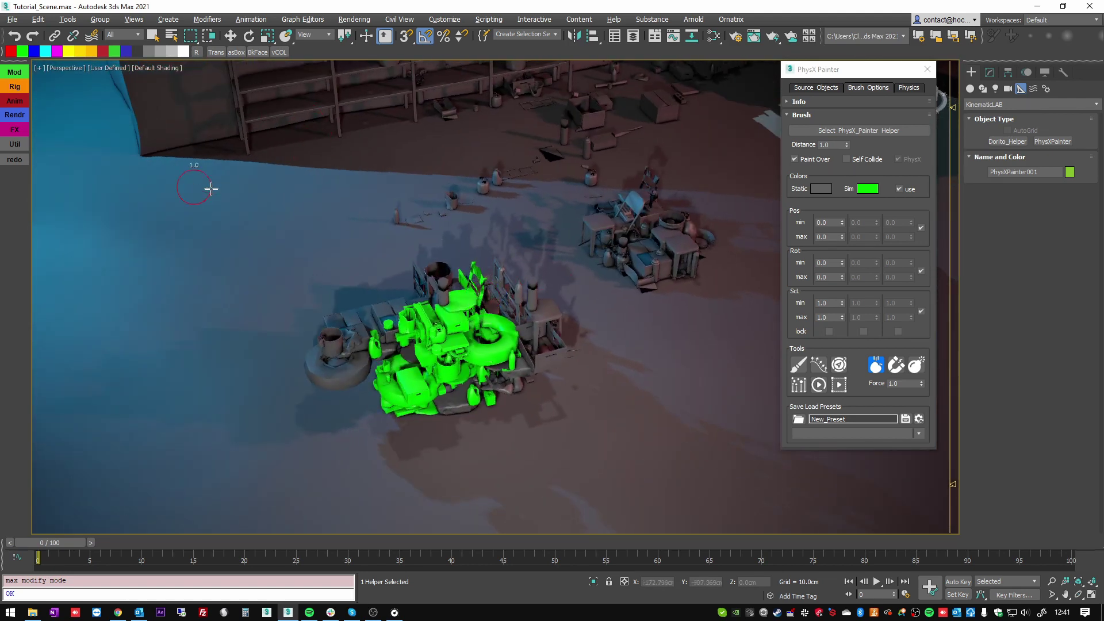
# - Paint a trail of objects from the shelving across the floor to the open area between and in front of the two piles
pyautogui.keyDown('alt'); pyautogui.moveTo(211, 188); pyautogui.dragTo(200, 196, button='middle'); pyautogui.keyUp('alt')
pyautogui.moveTo(310, 209); pyautogui.dragTo(320, 144)
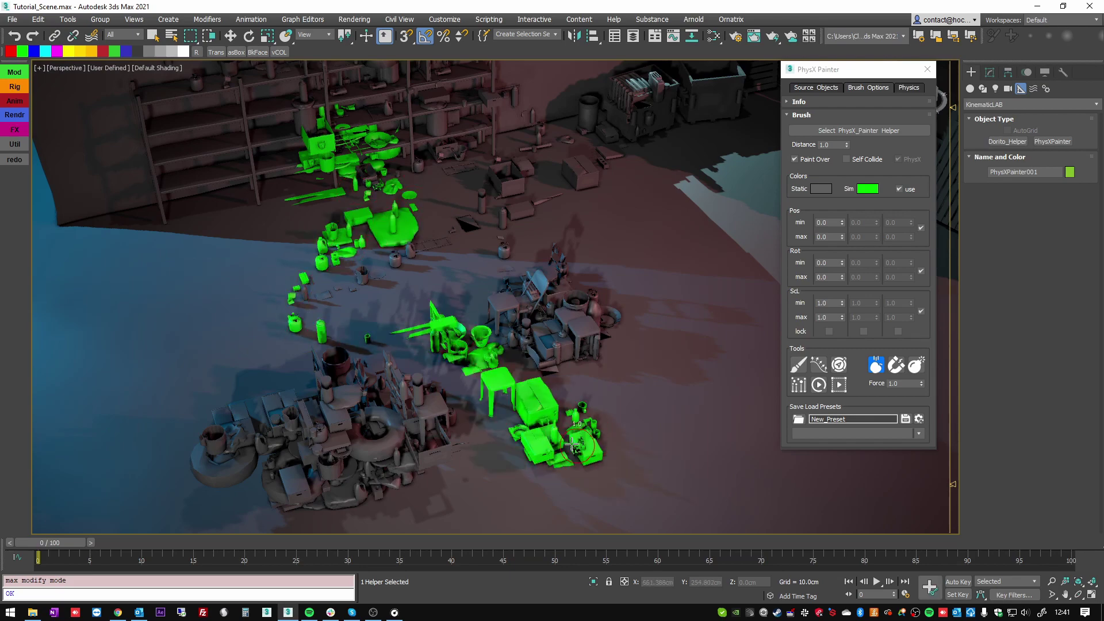
pyautogui.moveTo(572, 444)
pyautogui.keyDown('alt'); pyautogui.mouseDown(button='middle')
pyautogui.moveTo(578, 341)
pyautogui.moveTo(525, 295)
pyautogui.moveTo(494, 305)
pyautogui.moveTo(506, 305)
pyautogui.moveTo(475, 394)
pyautogui.moveTo(405, 342)
pyautogui.moveTo(497, 311)
pyautogui.moveTo(451, 377)
pyautogui.moveTo(430, 371)
pyautogui.mouseUp(button='middle'); pyautogui.keyUp('alt')
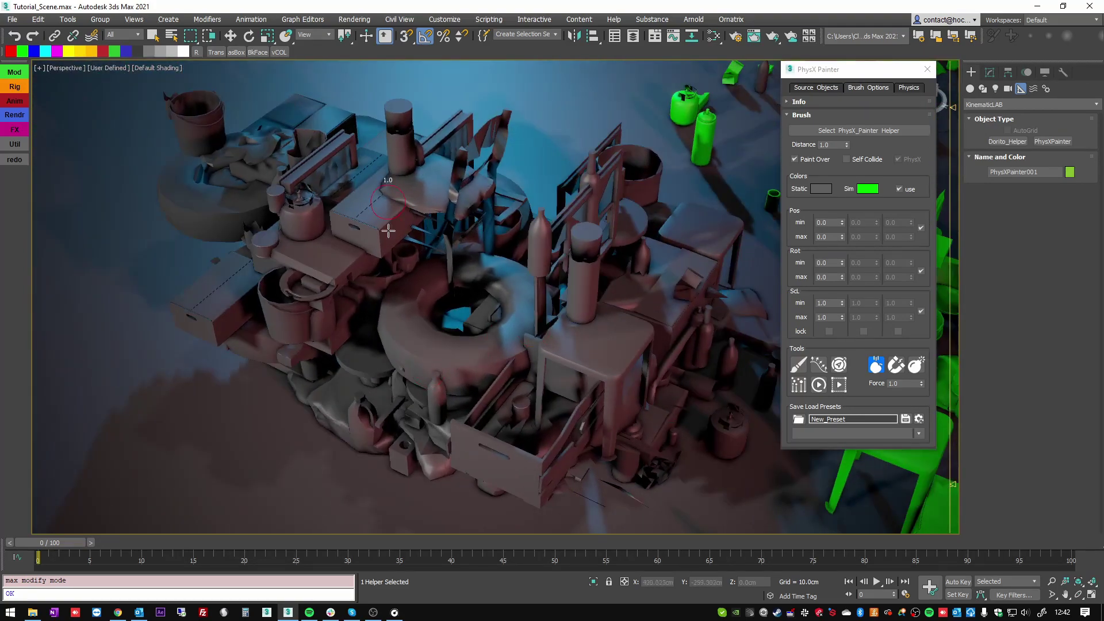
pyautogui.moveTo(583, 319)
pyautogui.keyDown('alt'); pyautogui.mouseDown(button='middle')
pyautogui.moveTo(525, 352)
pyautogui.moveTo(573, 351)
pyautogui.moveTo(626, 303)
pyautogui.moveTo(529, 326)
pyautogui.moveTo(562, 291)
pyautogui.mouseUp(button='middle'); pyautogui.keyUp('alt')
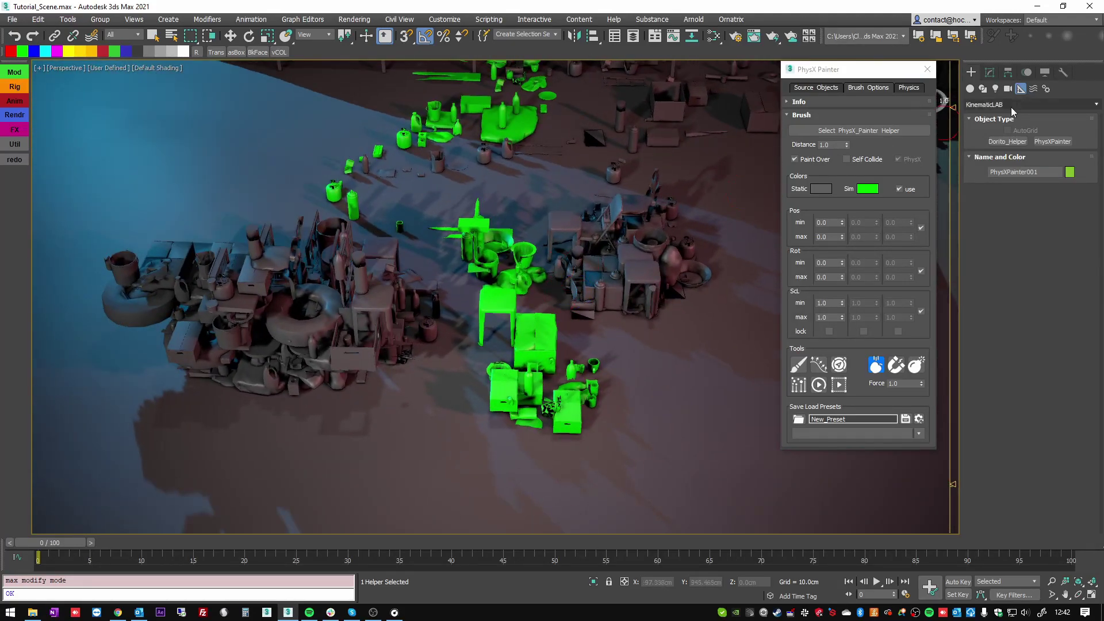
pyautogui.moveTo(690, 311); pyautogui.dragTo(552, 278, button='middle')
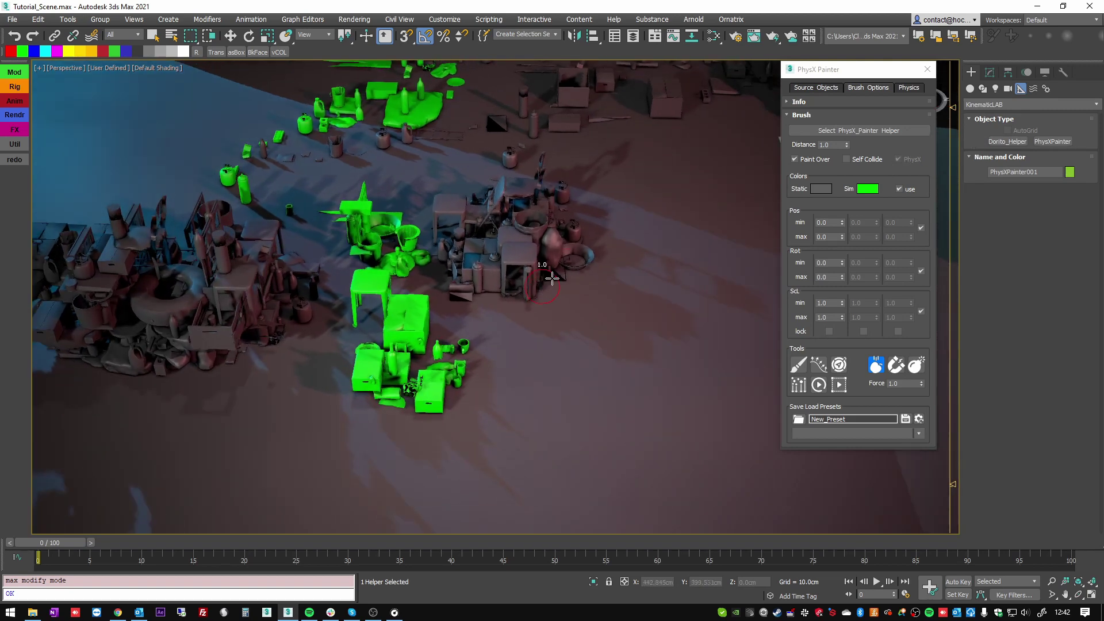
pyautogui.moveTo(484, 272)
pyautogui.keyDown('alt'); pyautogui.mouseDown(button='middle')
pyautogui.moveTo(581, 230)
pyautogui.moveTo(493, 286)
pyautogui.moveTo(575, 275)
pyautogui.moveTo(617, 287)
pyautogui.mouseUp(button='middle'); pyautogui.keyUp('alt')
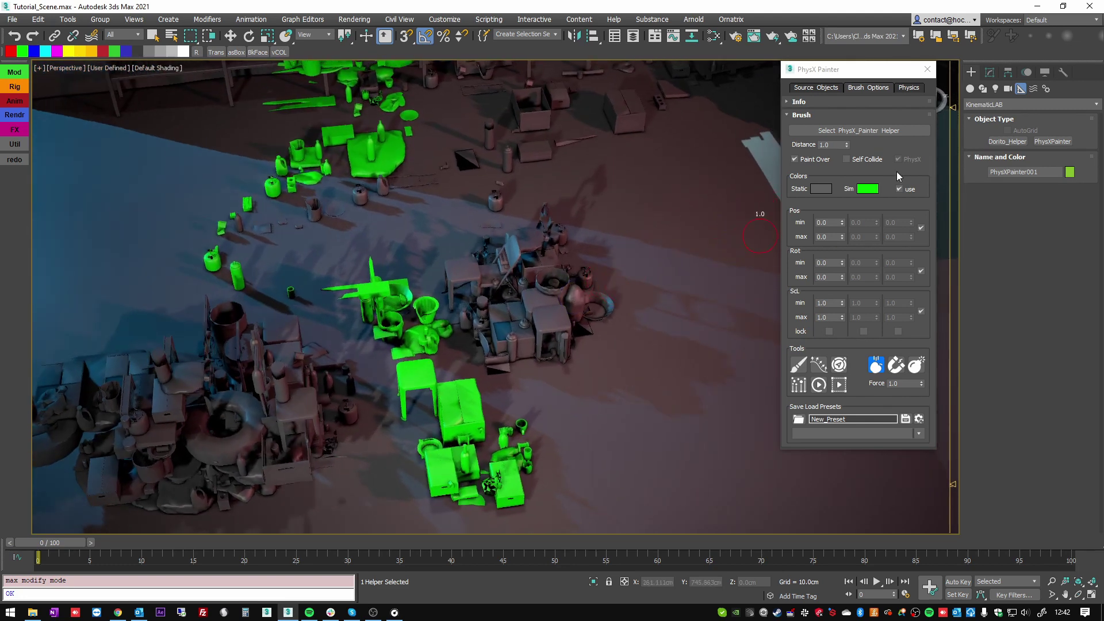
# - Enable Self Collide, disable PhysX, and paint a stacked pile of objects on the empty floor beside the existing piles
pyautogui.click(846, 161)
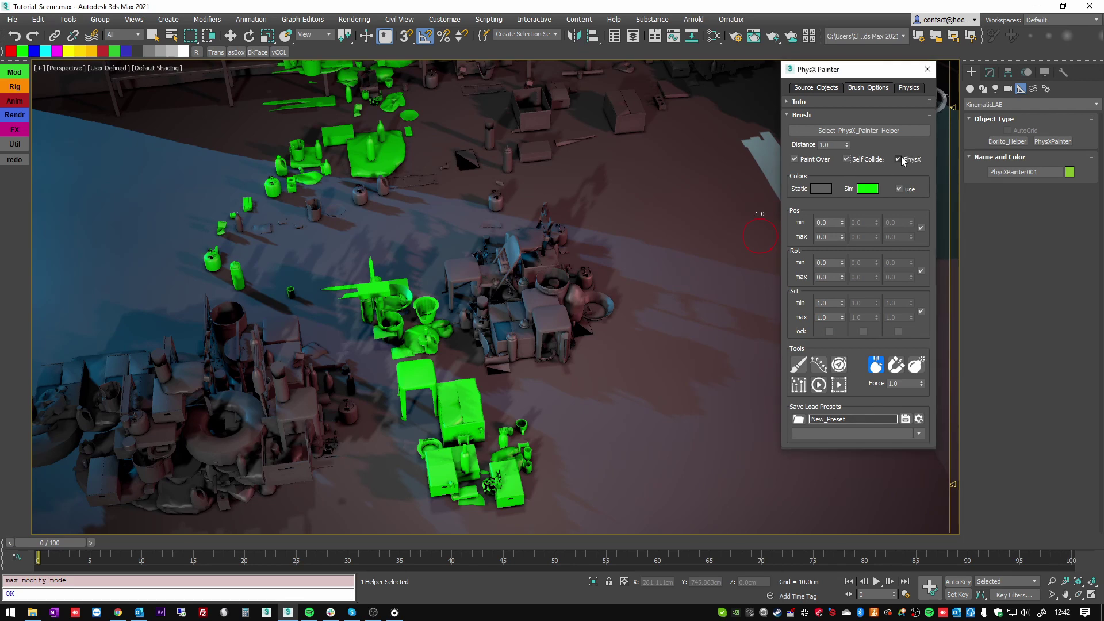
pyautogui.click(914, 160)
pyautogui.moveTo(599, 300)
pyautogui.mouseDown(button='middle')
pyautogui.moveTo(515, 286)
pyautogui.moveTo(562, 308)
pyautogui.moveTo(486, 295)
pyautogui.mouseUp(button='middle')
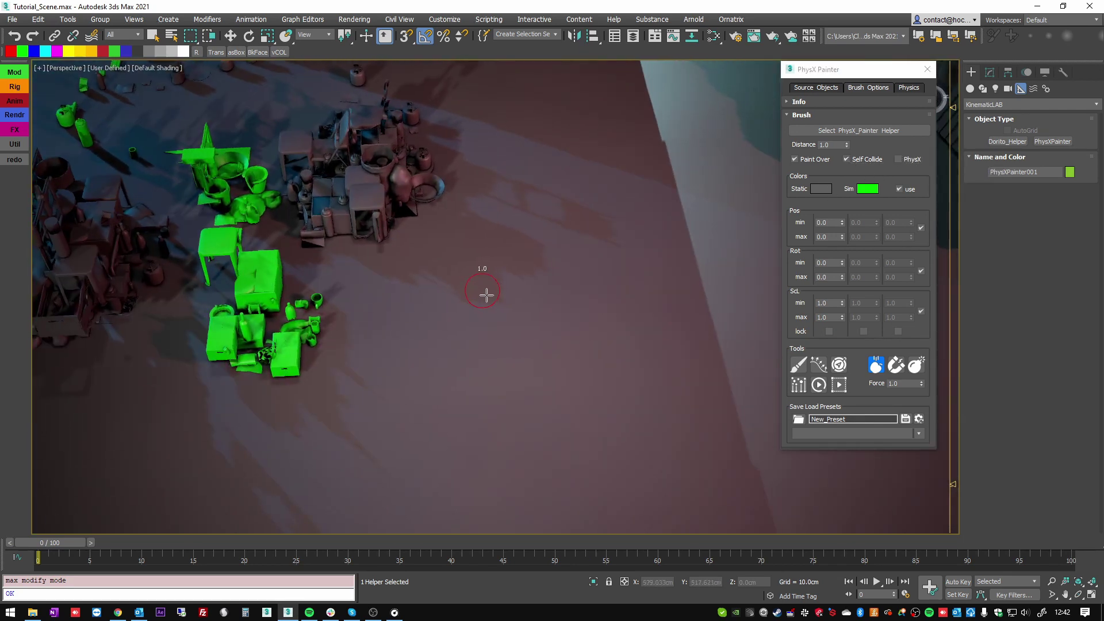
pyautogui.moveTo(533, 313)
pyautogui.mouseDown()
pyautogui.moveTo(458, 378)
pyautogui.moveTo(463, 347)
pyautogui.moveTo(491, 322)
pyautogui.moveTo(515, 220)
pyautogui.mouseUp()
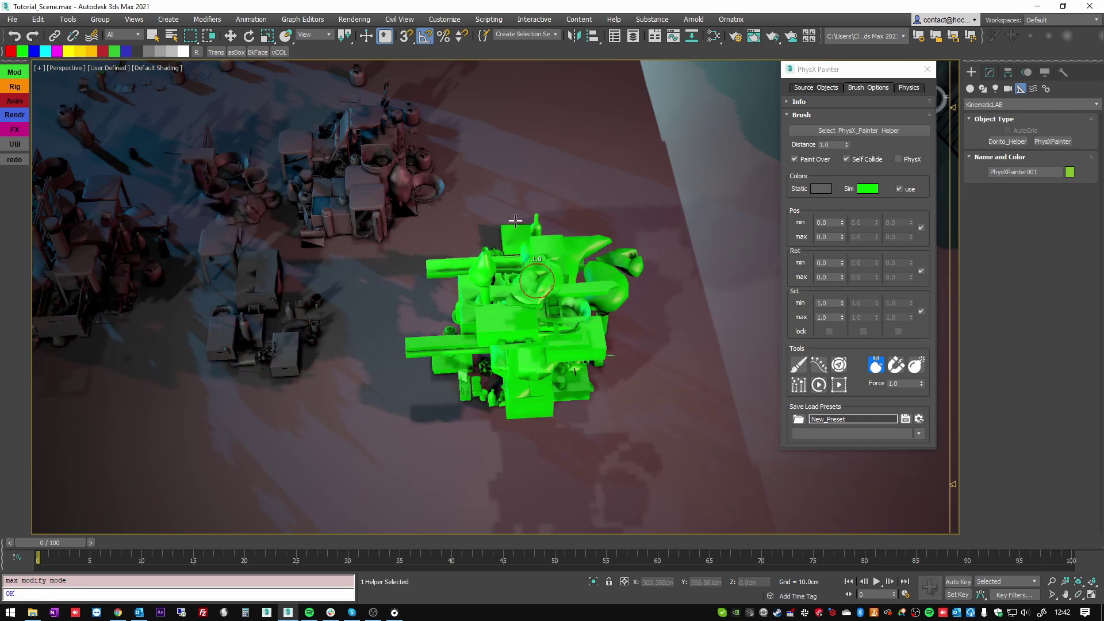
pyautogui.moveTo(497, 313)
pyautogui.keyDown('alt'); pyautogui.mouseDown(button='middle')
pyautogui.moveTo(446, 270)
pyautogui.moveTo(512, 254)
pyautogui.moveTo(580, 256)
pyautogui.moveTo(589, 288)
pyautogui.moveTo(744, 267)
pyautogui.moveTo(577, 333)
pyautogui.moveTo(537, 328)
pyautogui.moveTo(573, 313)
pyautogui.moveTo(603, 271)
pyautogui.moveTo(586, 257)
pyautogui.moveTo(637, 206)
pyautogui.mouseUp(button='middle'); pyautogui.keyUp('alt')
pyautogui.keyDown('alt'); pyautogui.moveTo(545, 277); pyautogui.dragTo(723, 266, button='middle'); pyautogui.keyUp('alt')
# - Re-enable PhysX and paint a new self-colliding pile of objects on the floor in front of the others
pyautogui.click(899, 159)
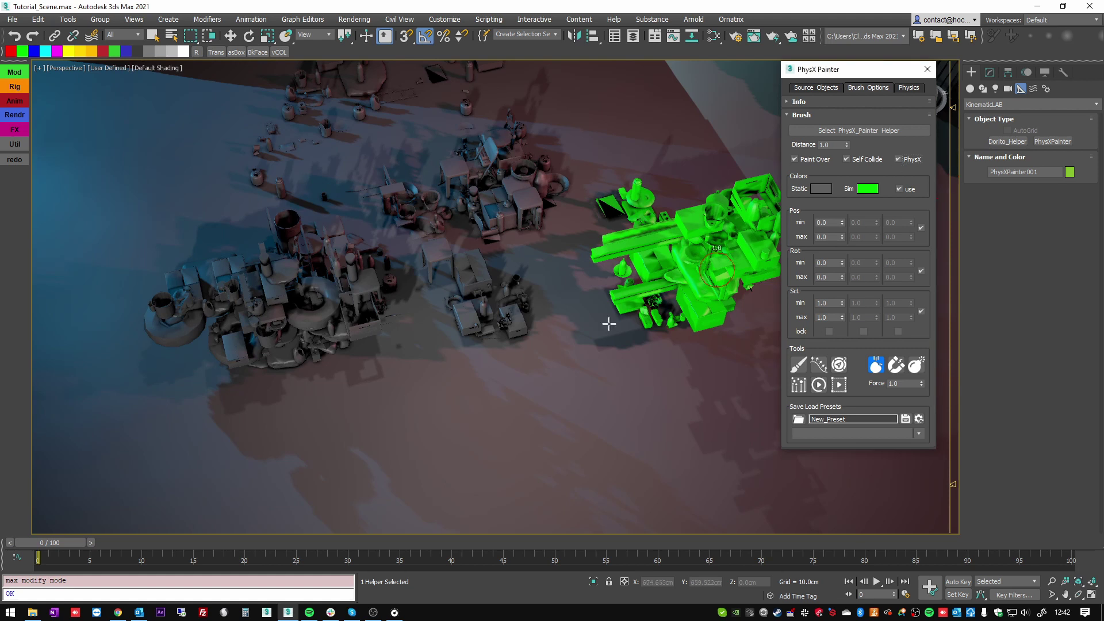
pyautogui.click(550, 409)
pyautogui.moveTo(557, 466); pyautogui.dragTo(475, 446)
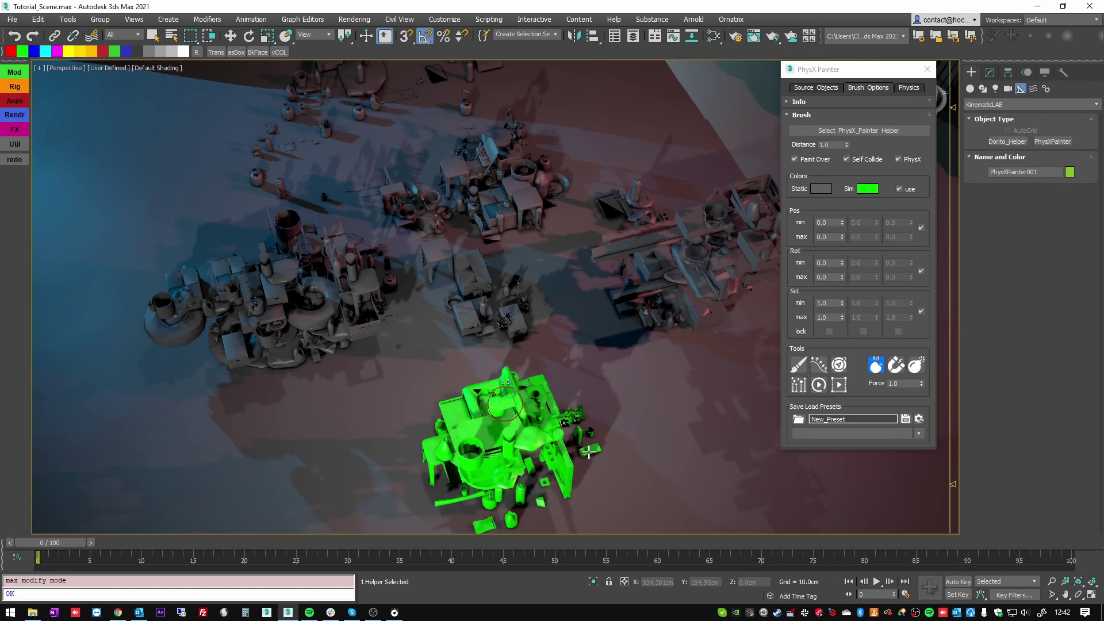
pyautogui.moveTo(589, 452)
pyautogui.mouseDown(button='middle')
pyautogui.moveTo(577, 349)
pyautogui.moveTo(545, 308)
pyautogui.moveTo(592, 250)
pyautogui.moveTo(629, 307)
pyautogui.moveTo(579, 303)
pyautogui.mouseUp(button='middle')
pyautogui.click(577, 350)
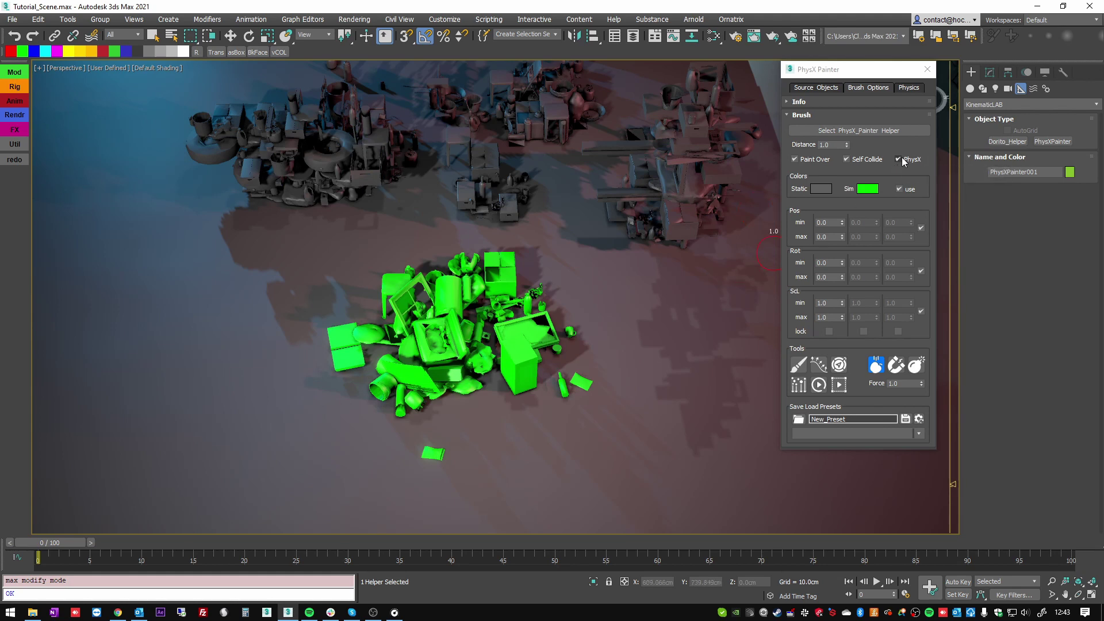
# - Disable Self Collide and paint a loose scatter of objects on the floor in front of the bins and window
pyautogui.click(846, 160)
pyautogui.keyDown('alt'); pyautogui.moveTo(616, 113); pyautogui.dragTo(541, 402, button='middle'); pyautogui.keyUp('alt')
pyautogui.keyDown('alt'); pyautogui.moveTo(576, 349); pyautogui.dragTo(585, 345, button='middle'); pyautogui.keyUp('alt')
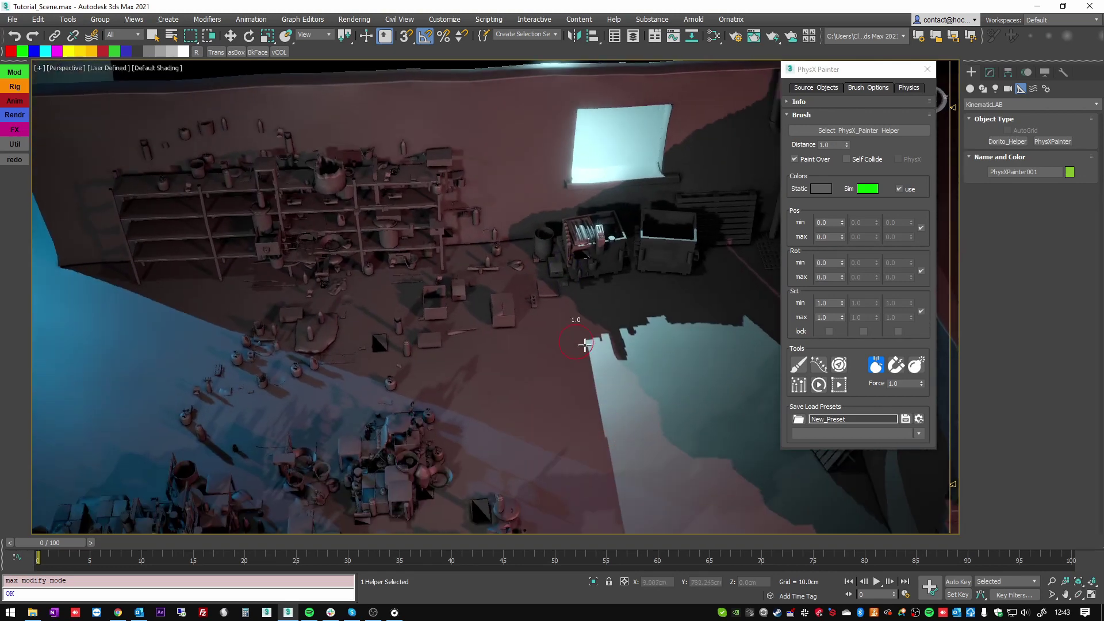
pyautogui.moveTo(640, 354)
pyautogui.mouseDown()
pyautogui.moveTo(595, 364)
pyautogui.moveTo(553, 437)
pyautogui.mouseUp()
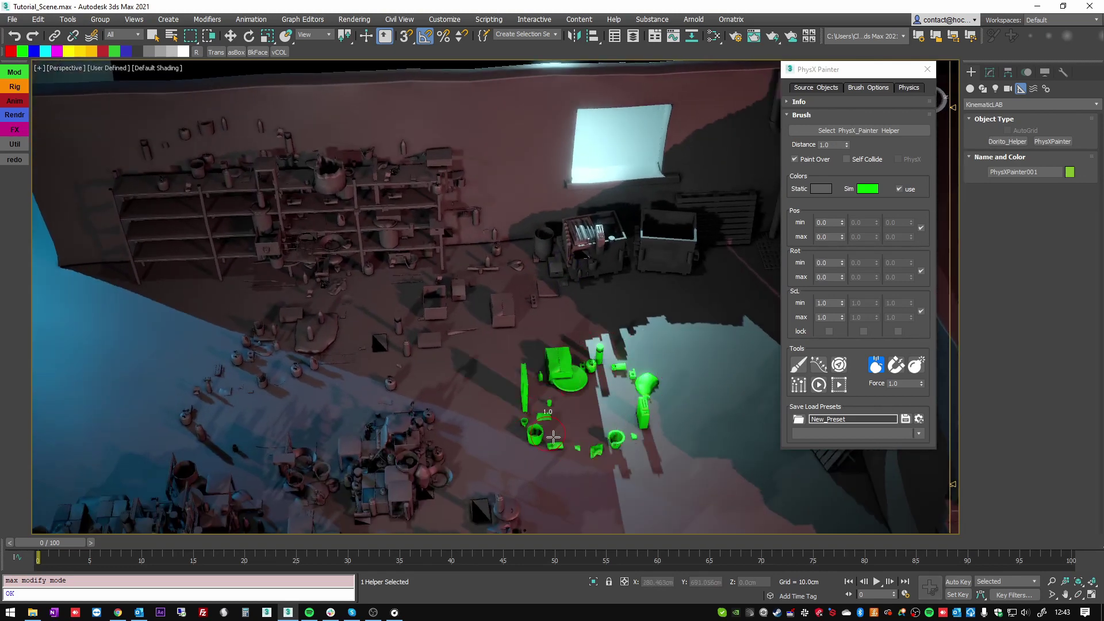
pyautogui.moveTo(566, 352)
pyautogui.keyDown('alt'); pyautogui.mouseDown(button='middle')
pyautogui.moveTo(562, 369)
pyautogui.moveTo(562, 309)
pyautogui.mouseUp(button='middle'); pyautogui.keyUp('alt')
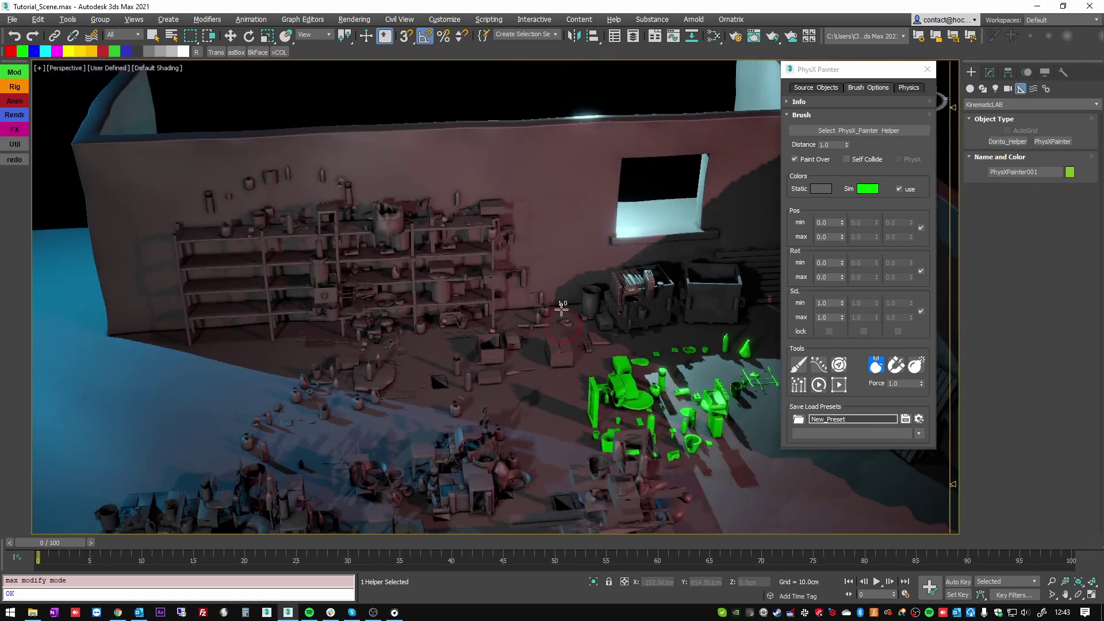
# - Place individual objects one at a time on the blue-lit floor near the end of the shelving
pyautogui.click(538, 382)
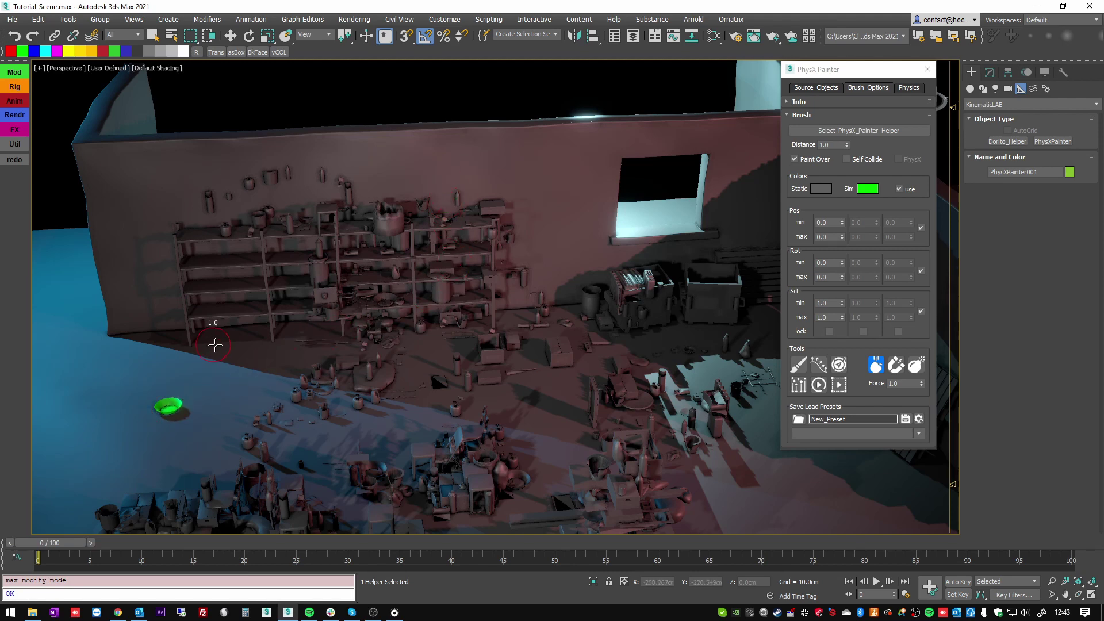
pyautogui.click(197, 410)
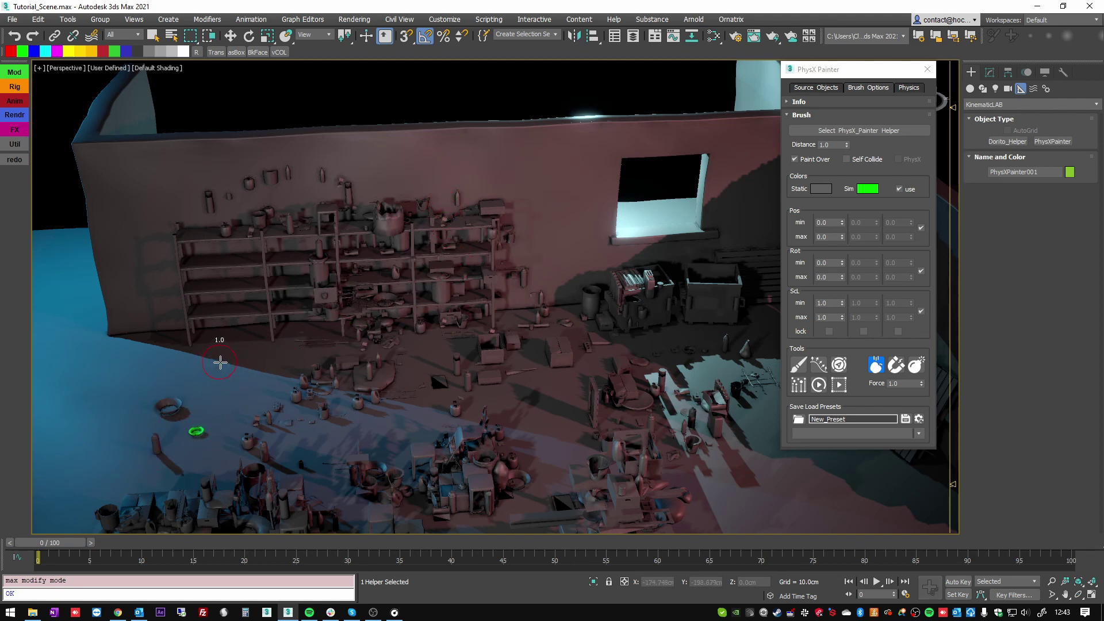
pyautogui.moveTo(263, 374)
pyautogui.keyDown('alt'); pyautogui.mouseDown(button='middle')
pyautogui.moveTo(367, 370)
pyautogui.moveTo(477, 330)
pyautogui.moveTo(521, 328)
pyautogui.mouseUp(button='middle'); pyautogui.keyUp('alt')
pyautogui.scroll(5, 522, 328)
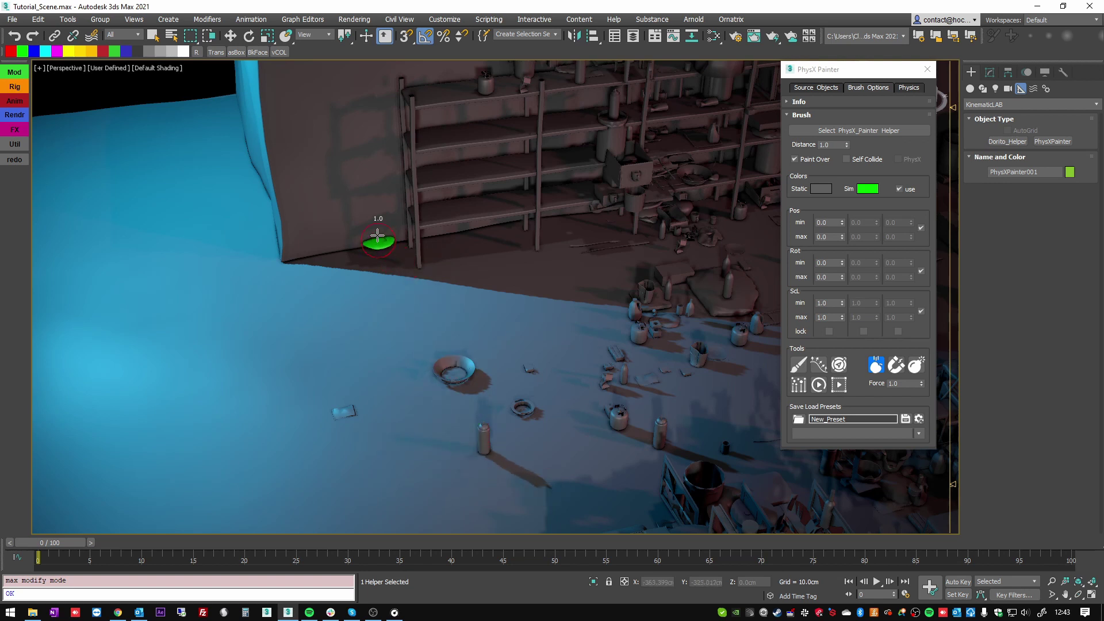
# - Enable the dotted-path brush option and place boxes and a canister one by one on the floor in front of the shelving
pyautogui.click(818, 366)
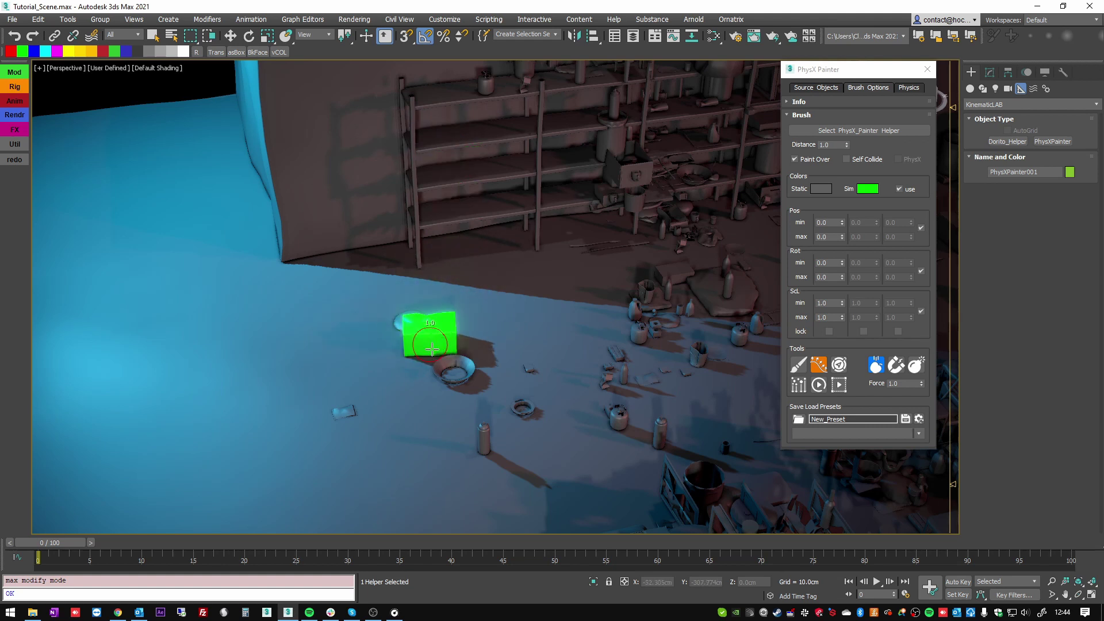
pyautogui.click(457, 379)
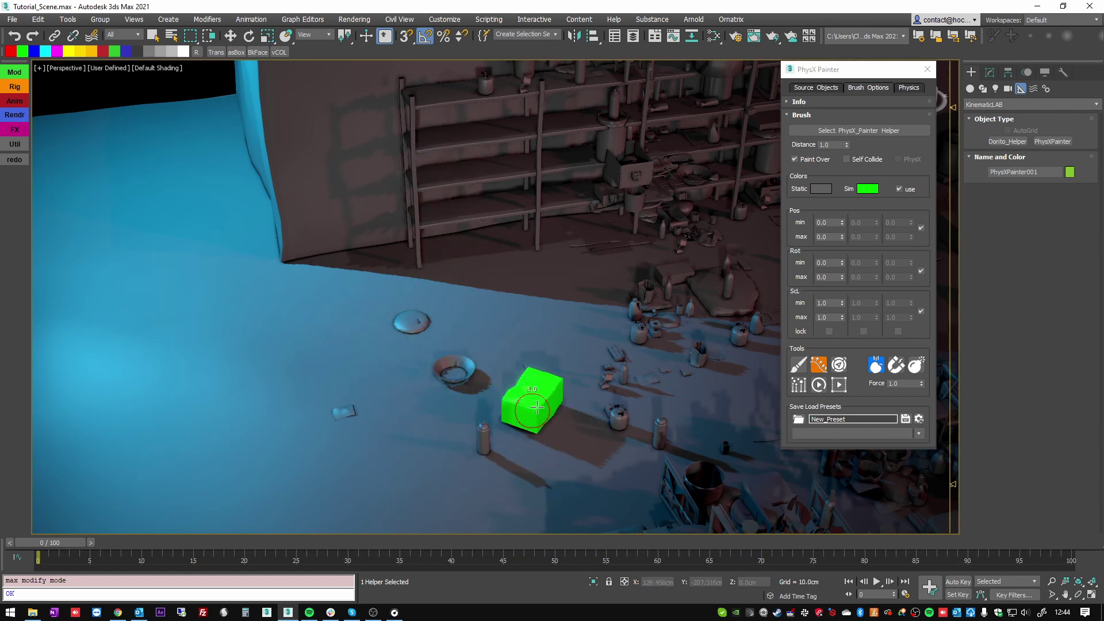
pyautogui.click(527, 403)
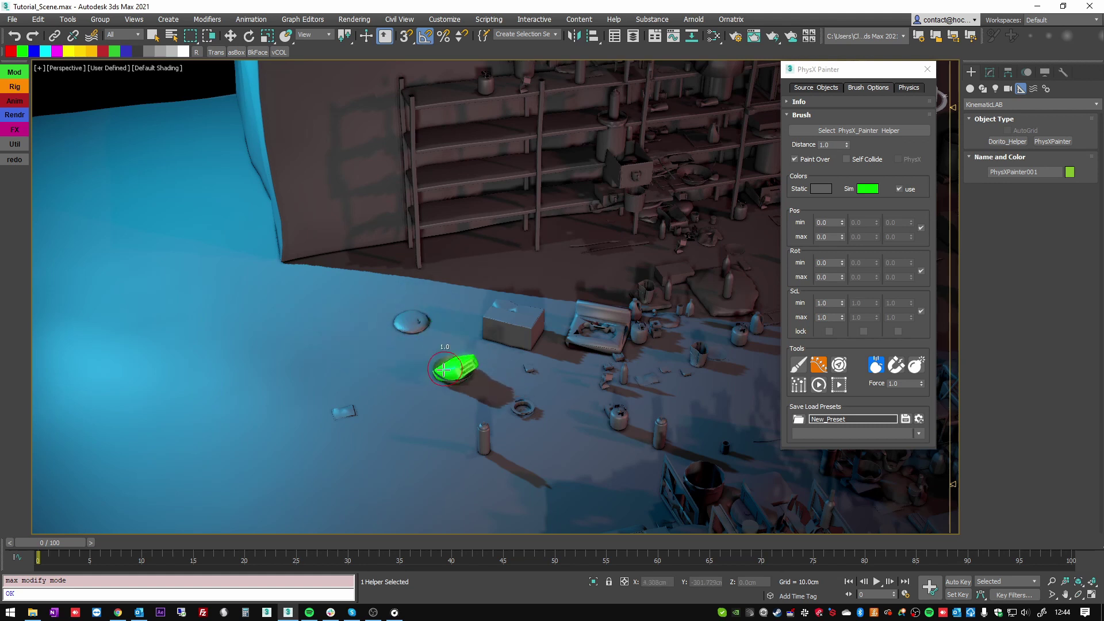
pyautogui.moveTo(481, 450)
pyautogui.mouseDown()
pyautogui.moveTo(454, 402)
pyautogui.moveTo(379, 384)
pyautogui.mouseUp()
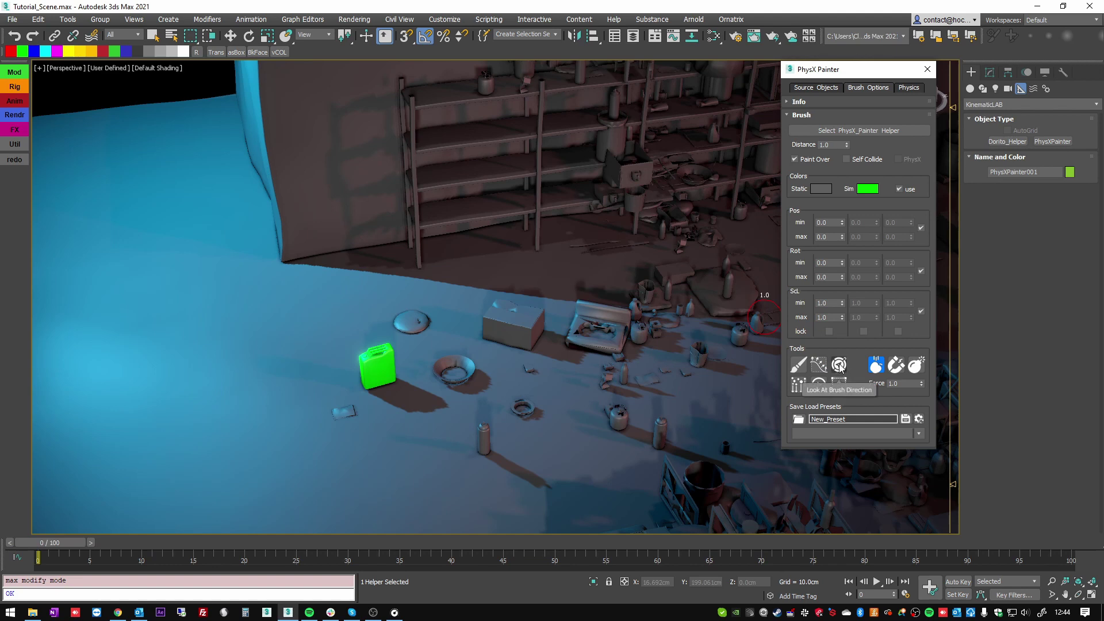
# - Use Look At Brush Direction to place a barrel, a ladder and an open box on the floor, oriented along the brush strokes
pyautogui.moveTo(456, 276); pyautogui.dragTo(426, 339, button='middle')
pyautogui.moveTo(426, 340)
pyautogui.mouseDown()
pyautogui.moveTo(454, 322)
pyautogui.moveTo(423, 368)
pyautogui.moveTo(510, 325)
pyautogui.mouseUp()
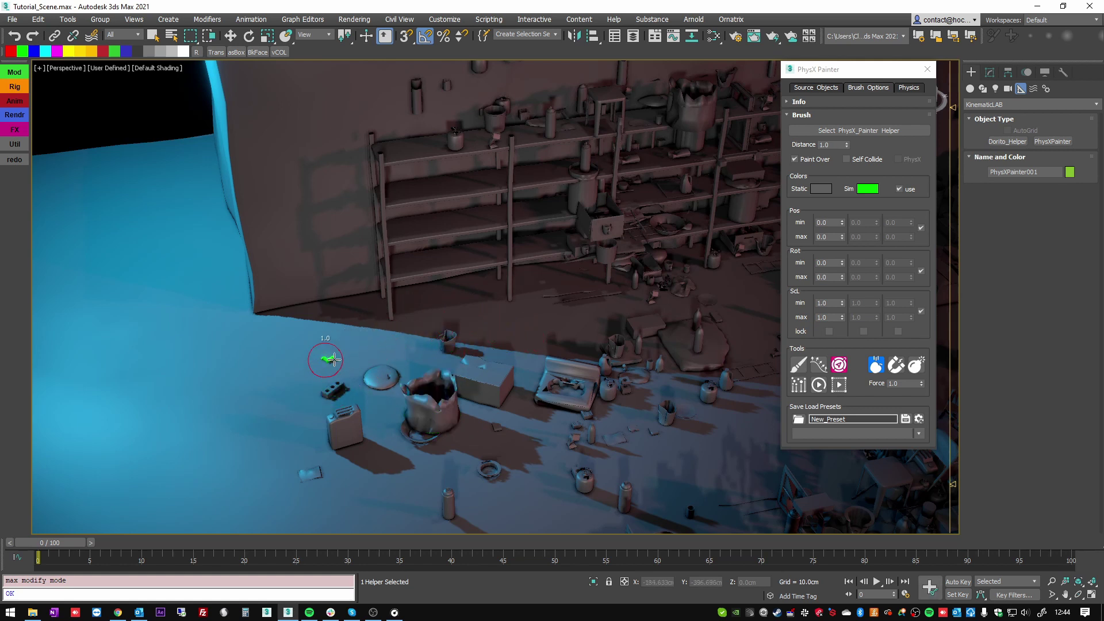
pyautogui.moveTo(350, 328); pyautogui.dragTo(235, 420)
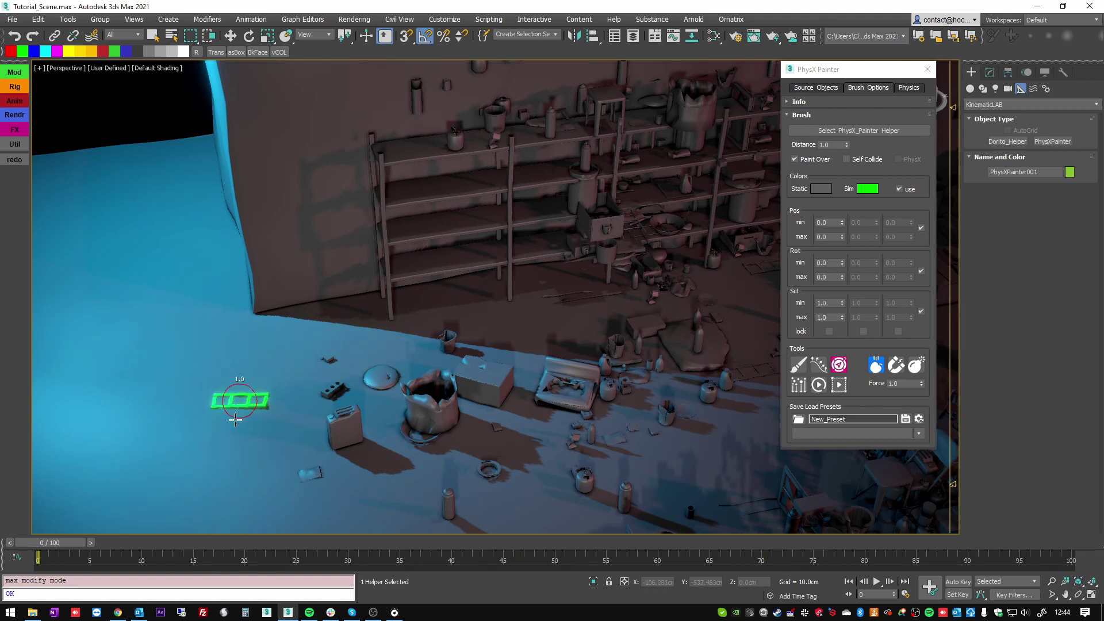
pyautogui.moveTo(400, 345)
pyautogui.mouseDown()
pyautogui.moveTo(372, 314)
pyautogui.moveTo(311, 323)
pyautogui.moveTo(307, 229)
pyautogui.moveTo(248, 153)
pyautogui.moveTo(281, 326)
pyautogui.moveTo(271, 394)
pyautogui.moveTo(291, 272)
pyautogui.moveTo(334, 289)
pyautogui.moveTo(247, 362)
pyautogui.moveTo(291, 464)
pyautogui.moveTo(200, 407)
pyautogui.moveTo(140, 335)
pyautogui.moveTo(190, 374)
pyautogui.moveTo(254, 357)
pyautogui.moveTo(167, 352)
pyautogui.moveTo(125, 444)
pyautogui.moveTo(190, 382)
pyautogui.moveTo(153, 292)
pyautogui.moveTo(185, 318)
pyautogui.moveTo(92, 396)
pyautogui.moveTo(153, 363)
pyautogui.moveTo(72, 343)
pyautogui.moveTo(163, 374)
pyautogui.moveTo(222, 491)
pyautogui.moveTo(172, 401)
pyautogui.moveTo(191, 355)
pyautogui.moveTo(101, 434)
pyautogui.moveTo(188, 468)
pyautogui.moveTo(212, 387)
pyautogui.moveTo(297, 380)
pyautogui.moveTo(319, 244)
pyautogui.moveTo(288, 115)
pyautogui.moveTo(408, 112)
pyautogui.moveTo(326, 209)
pyautogui.moveTo(266, 366)
pyautogui.mouseUp()
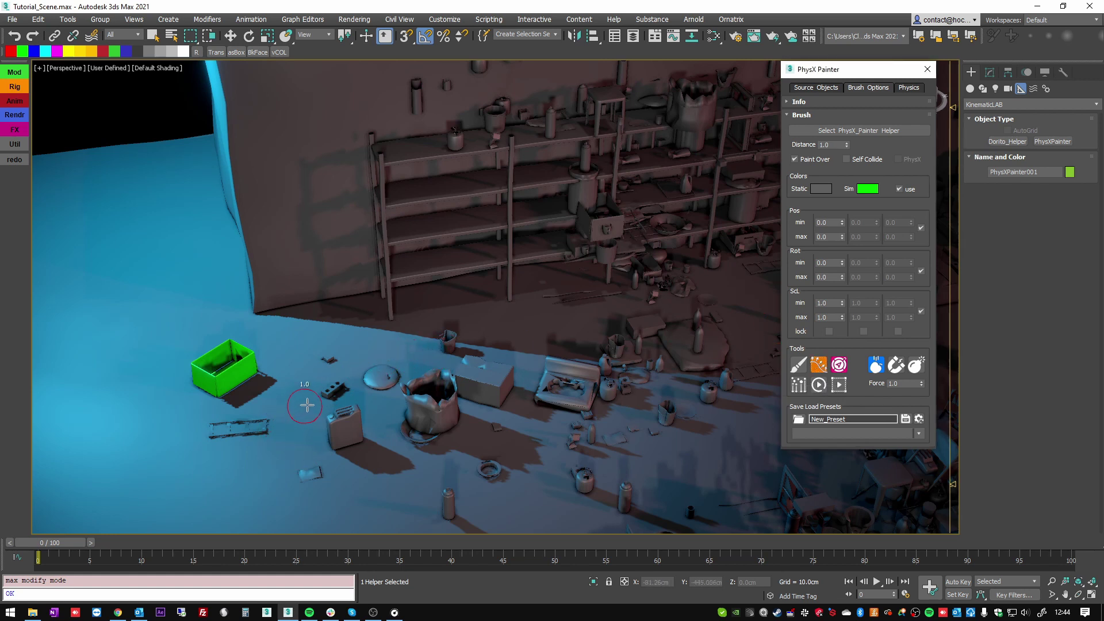
# - Place another object beside the open box using the dotted-path option with Look At Brush Direction, and turn Look At Brush Direction off
pyautogui.moveTo(306, 406); pyautogui.dragTo(317, 310)
pyautogui.moveTo(310, 269)
pyautogui.mouseDown()
pyautogui.moveTo(307, 158)
pyautogui.moveTo(288, 100)
pyautogui.moveTo(303, 237)
pyautogui.mouseUp()
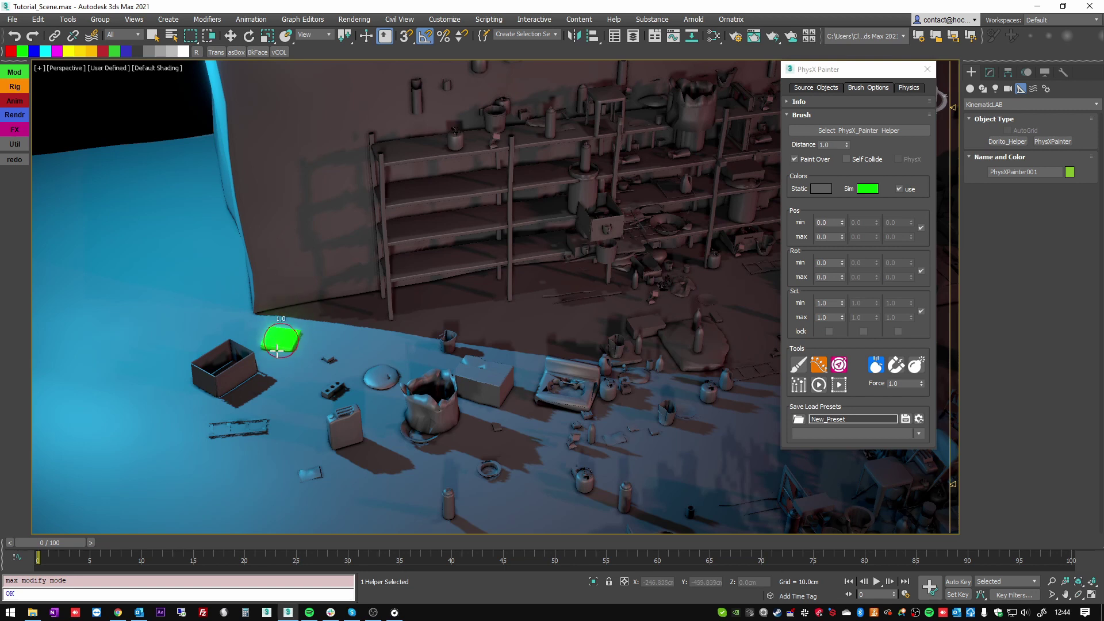
pyautogui.moveTo(277, 350)
pyautogui.mouseDown()
pyautogui.moveTo(293, 400)
pyautogui.moveTo(287, 334)
pyautogui.moveTo(175, 270)
pyautogui.moveTo(174, 327)
pyautogui.moveTo(262, 356)
pyautogui.moveTo(322, 320)
pyautogui.moveTo(357, 371)
pyautogui.moveTo(406, 350)
pyautogui.moveTo(301, 343)
pyautogui.moveTo(342, 355)
pyautogui.mouseUp()
pyautogui.keyDown('alt'); pyautogui.moveTo(395, 343); pyautogui.dragTo(479, 345, button='middle'); pyautogui.keyUp('alt')
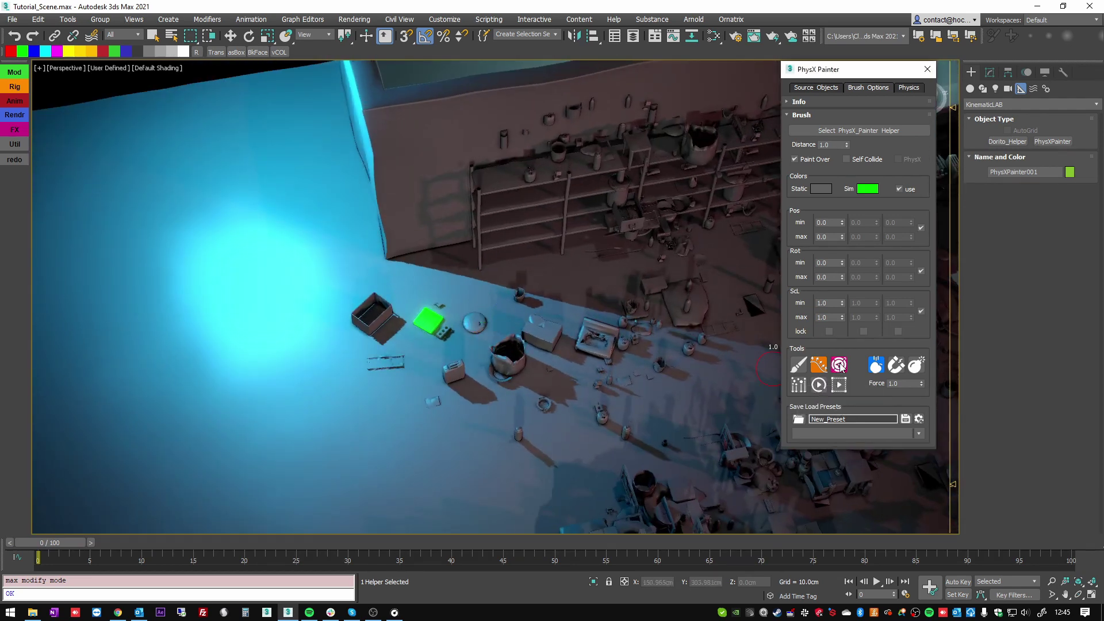
pyautogui.keyDown('alt'); pyautogui.moveTo(588, 357); pyautogui.dragTo(636, 257, button='middle'); pyautogui.keyUp('alt')
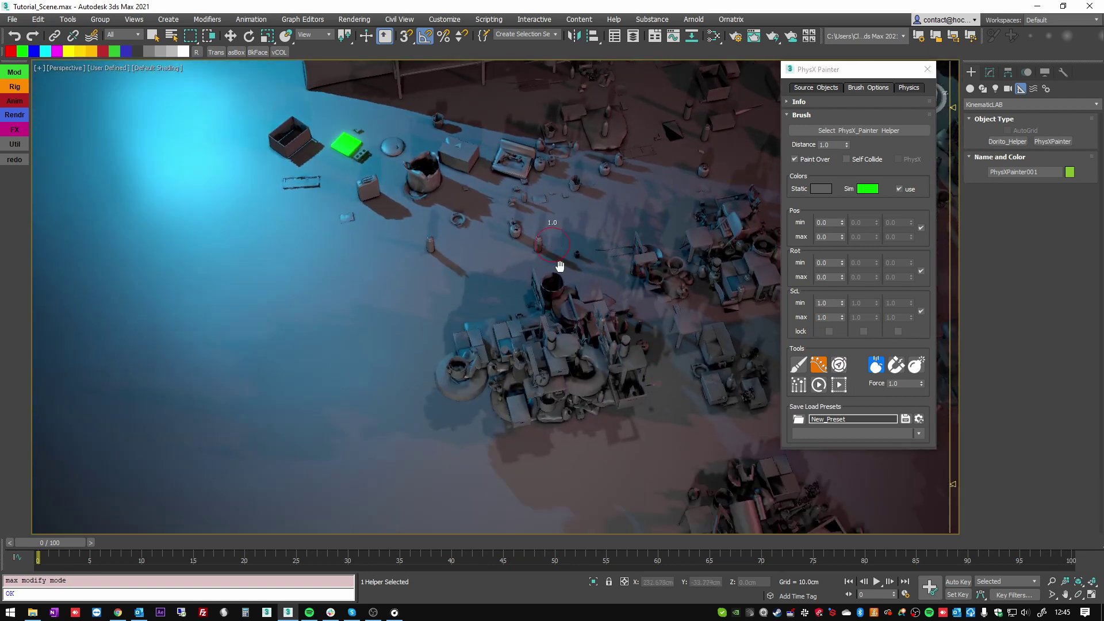
# - Enable Self Collide and paint a compact cluster of props on the open floor in front of the scattered objects
pyautogui.scroll(3, 560, 266)
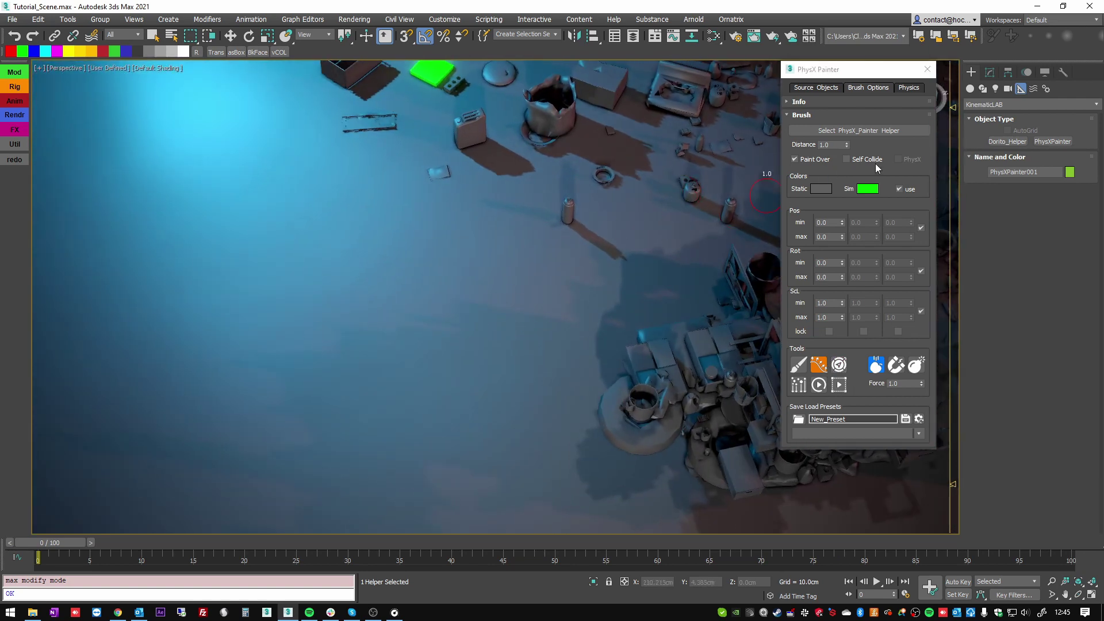
pyautogui.click(846, 159)
pyautogui.moveTo(446, 318)
pyautogui.mouseDown()
pyautogui.moveTo(395, 333)
pyautogui.moveTo(425, 357)
pyautogui.mouseUp()
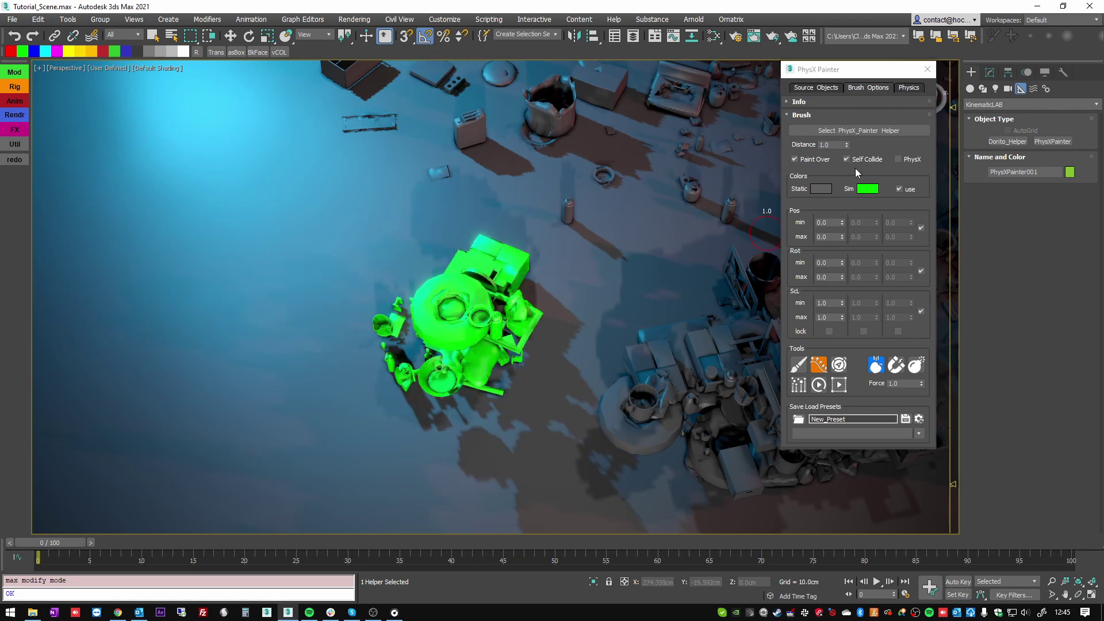
# - Turn Self Collide off, paint a large pile of props on the open floor beside the previous cluster, and end painting
pyautogui.moveTo(747, 161); pyautogui.dragTo(884, 155, button='middle')
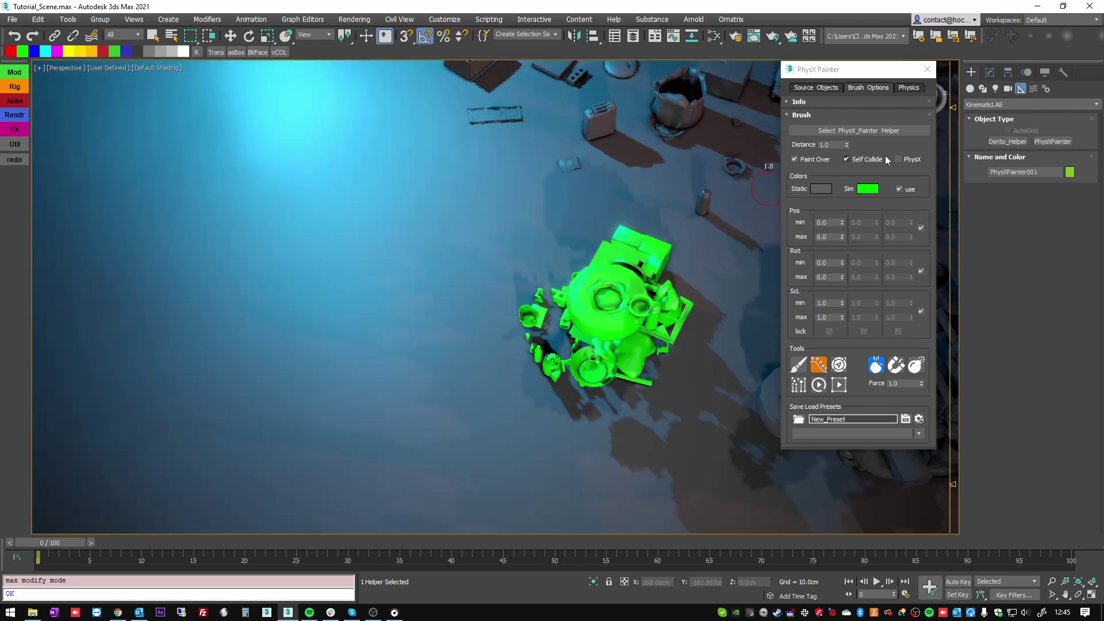
pyautogui.click(847, 158)
pyautogui.moveTo(321, 333)
pyautogui.mouseDown()
pyautogui.moveTo(390, 383)
pyautogui.moveTo(444, 388)
pyautogui.mouseUp()
pyautogui.keyDown('alt'); pyautogui.moveTo(444, 389); pyautogui.dragTo(436, 357, button='middle'); pyautogui.keyUp('alt')
pyautogui.moveTo(425, 393)
pyautogui.mouseDown()
pyautogui.moveTo(324, 439)
pyautogui.moveTo(330, 463)
pyautogui.mouseUp()
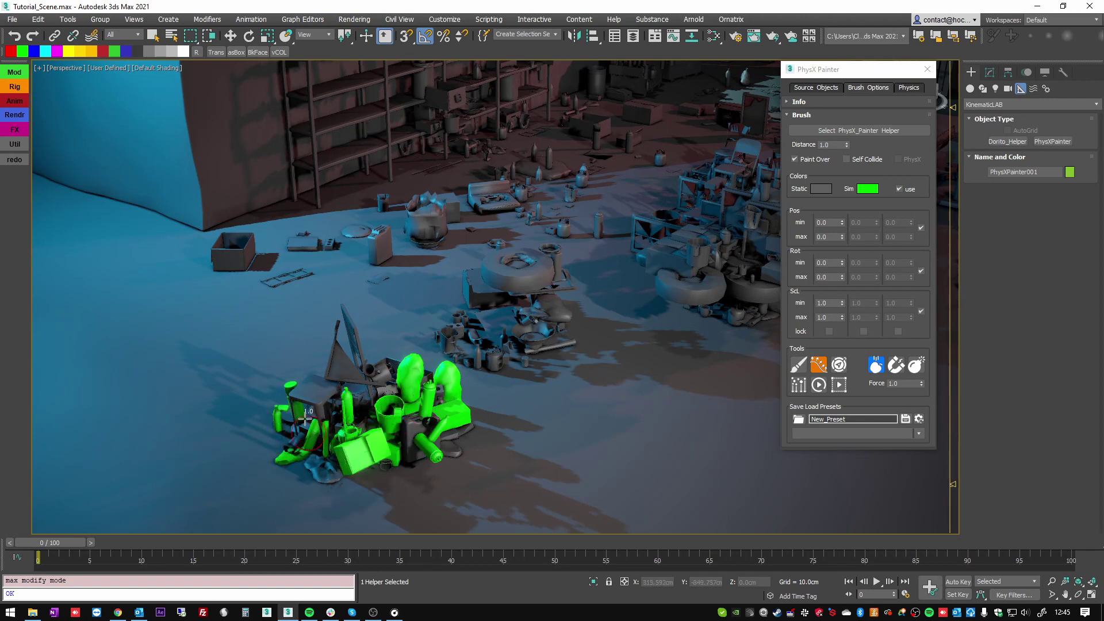
pyautogui.moveTo(305, 419); pyautogui.dragTo(310, 431)
pyautogui.moveTo(295, 383)
pyautogui.mouseDown()
pyautogui.moveTo(291, 424)
pyautogui.moveTo(403, 455)
pyautogui.moveTo(459, 448)
pyautogui.moveTo(569, 472)
pyautogui.moveTo(499, 499)
pyautogui.mouseUp()
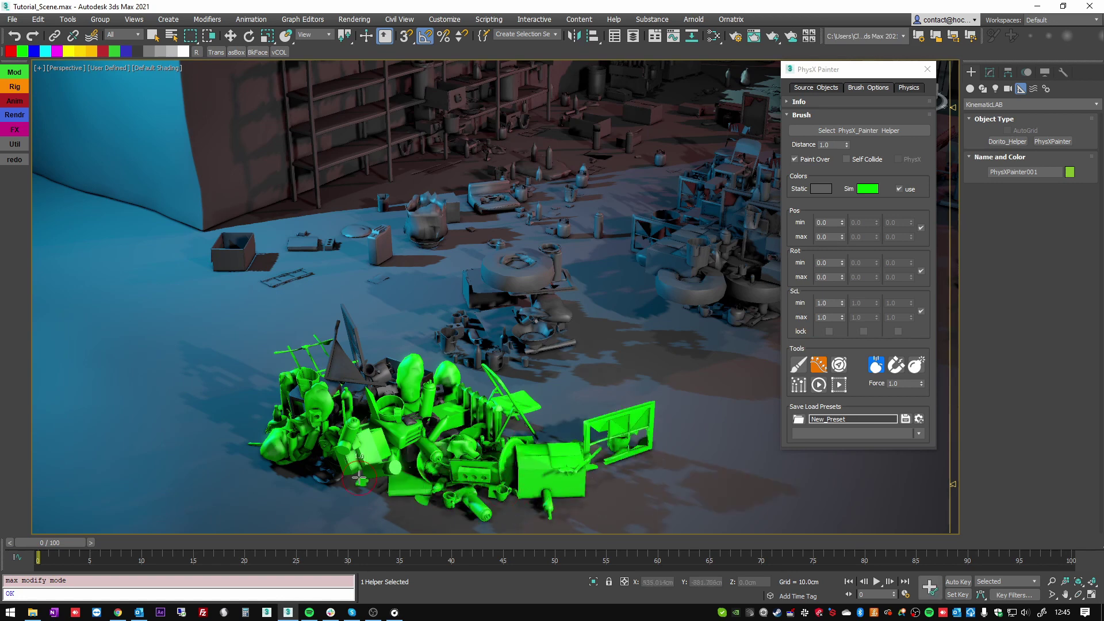
pyautogui.keyDown('alt'); pyautogui.moveTo(358, 478); pyautogui.dragTo(509, 426, button='middle'); pyautogui.keyUp('alt')
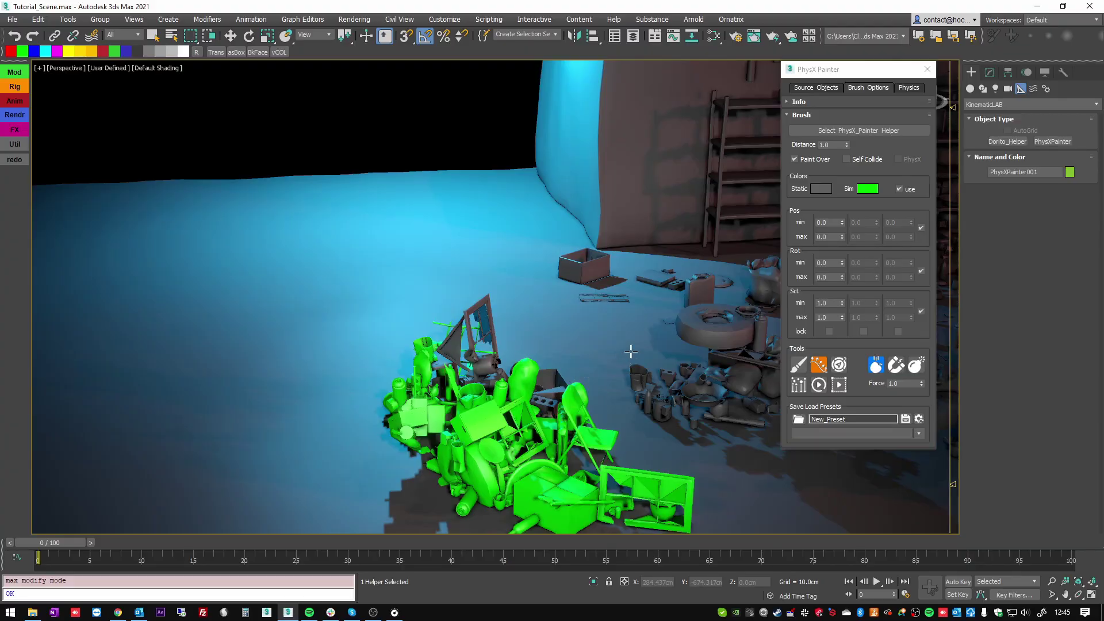
pyautogui.rightClick(669, 364)
pyautogui.keyDown('alt'); pyautogui.moveTo(642, 349); pyautogui.dragTo(485, 296, button='middle'); pyautogui.keyUp('alt')
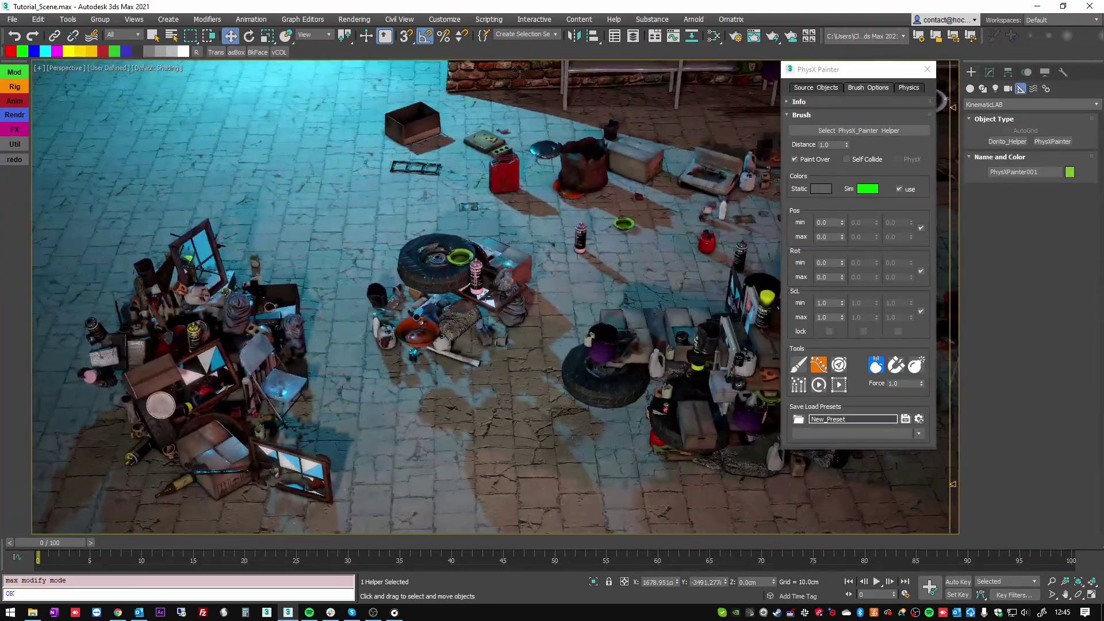